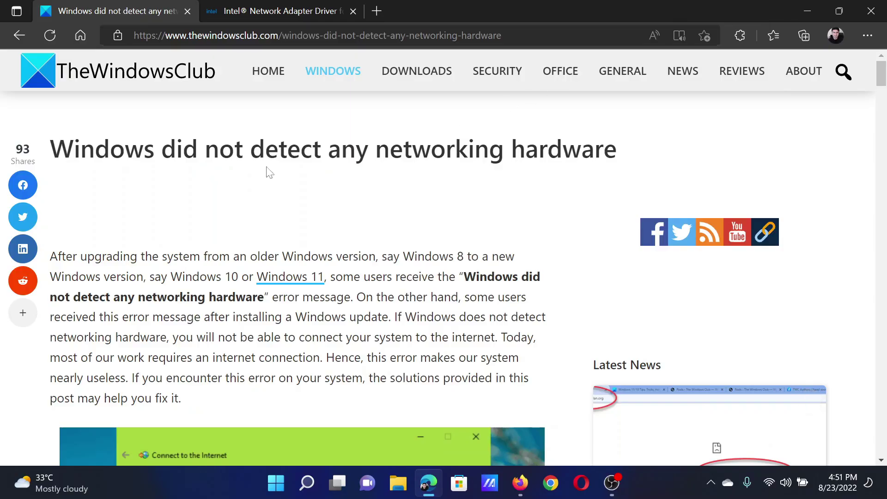
# - Highlight the article title and the Run Network Adapter Troubleshooter fix
pyautogui.moveTo(74, 149); pyautogui.dragTo(581, 149)
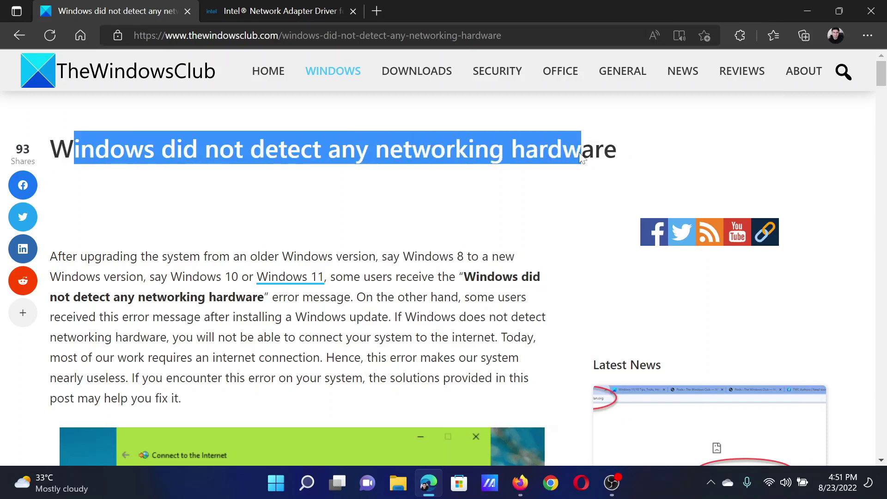
pyautogui.click(451, 206)
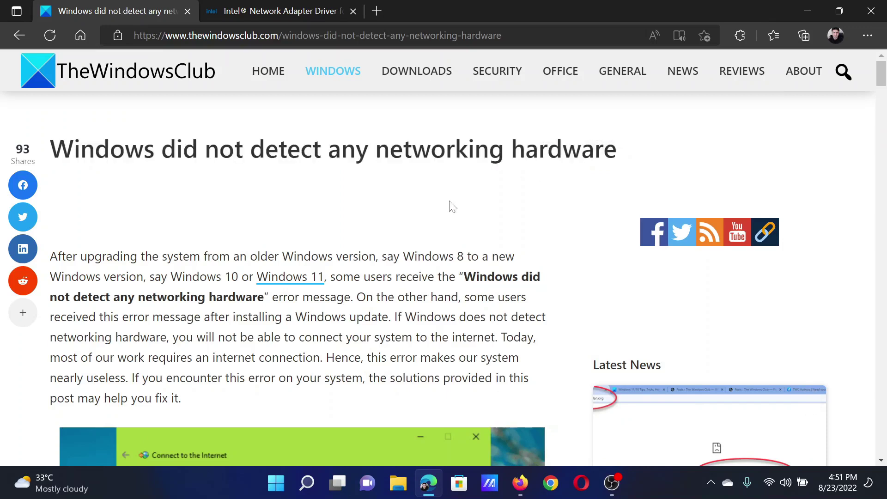
pyautogui.scroll(-2, 451, 206)
pyautogui.scroll(-3, 451, 206)
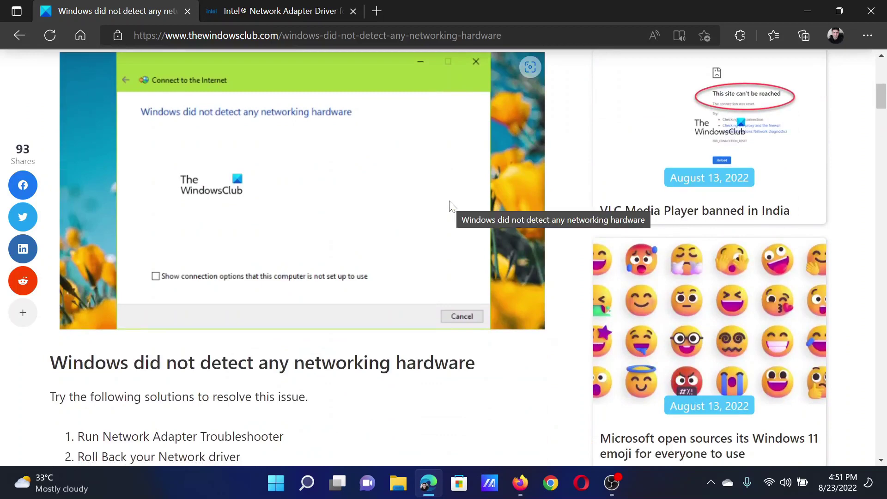
pyautogui.scroll(-3, 452, 205)
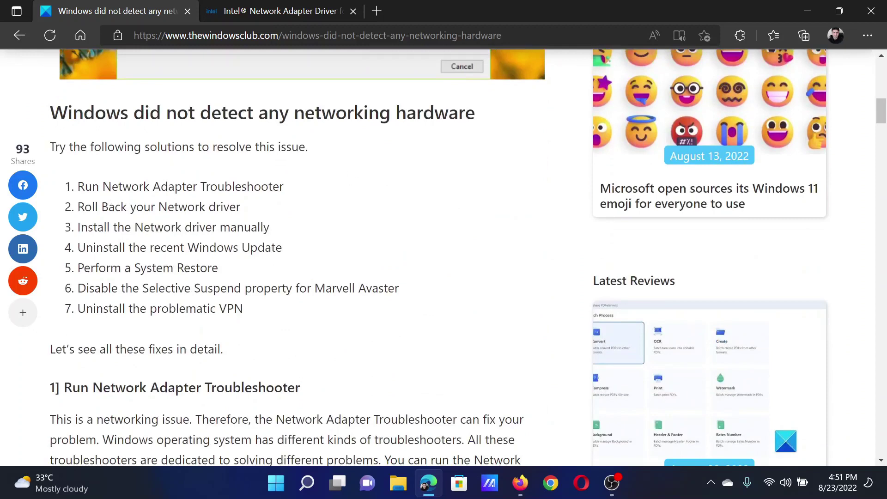
pyautogui.moveTo(78, 186); pyautogui.dragTo(262, 188)
pyautogui.click(377, 193)
# - Open Settings' Troubleshoot page and its other troubleshooters list, then close Settings
pyautogui.rightClick(276, 483)
pyautogui.click(273, 338)
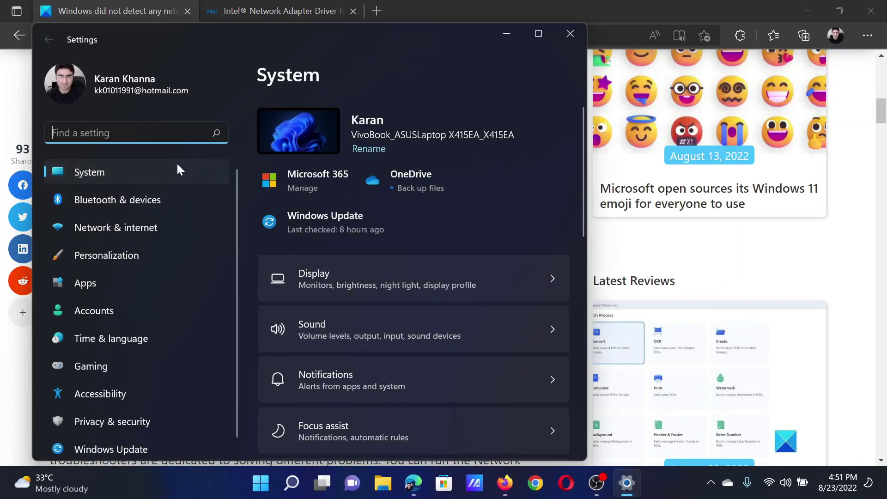
pyautogui.click(92, 174)
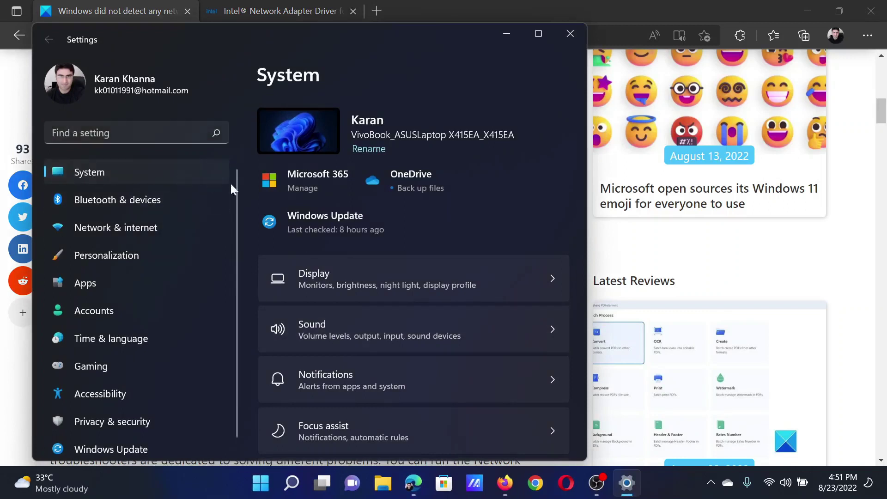
pyautogui.scroll(-3, 385, 343)
pyautogui.scroll(-3, 386, 343)
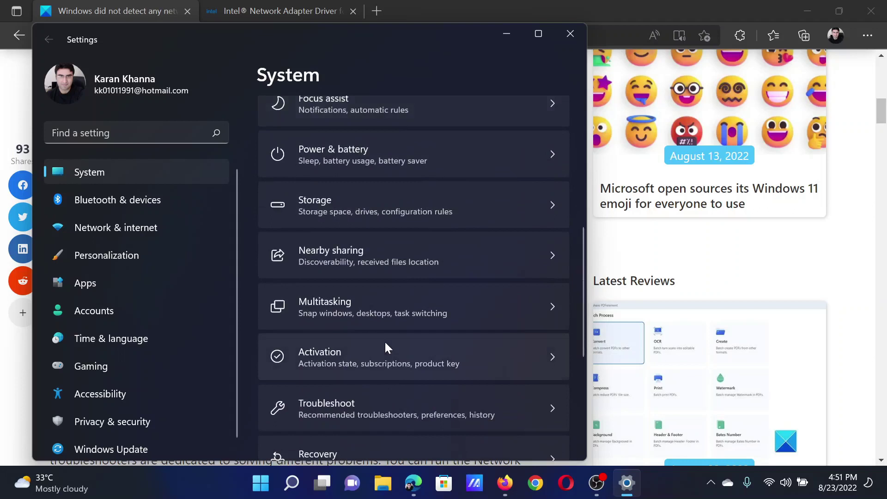
pyautogui.scroll(-1, 385, 340)
pyautogui.click(387, 301)
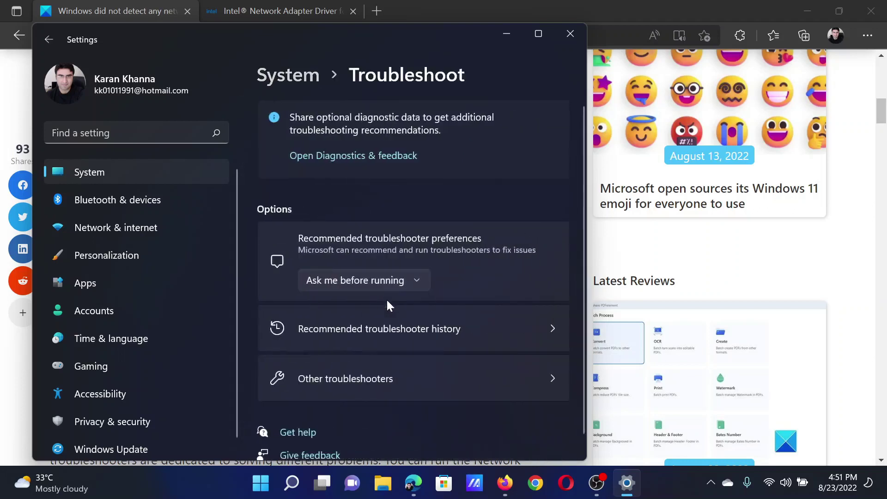
pyautogui.click(386, 381)
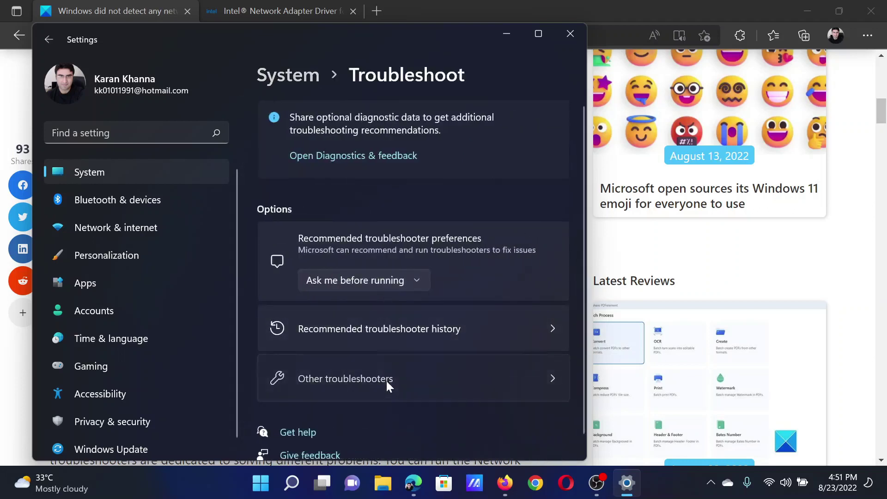
pyautogui.scroll(-2, 374, 347)
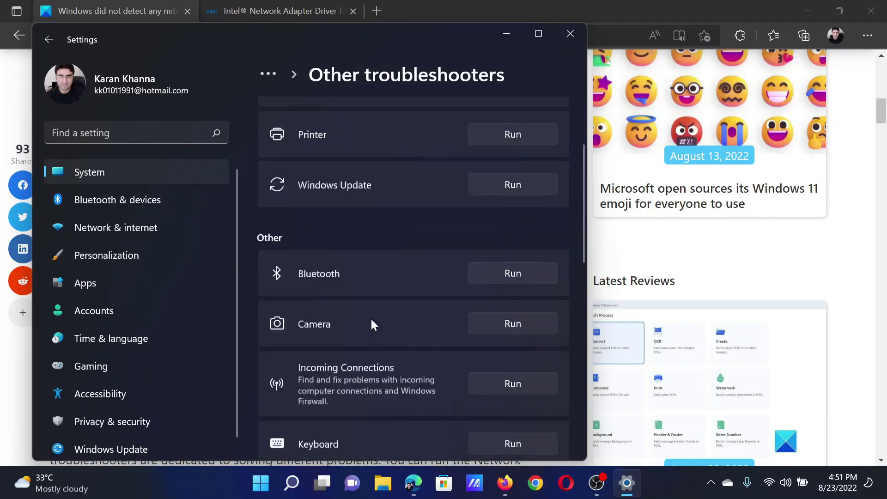
pyautogui.scroll(-3, 372, 324)
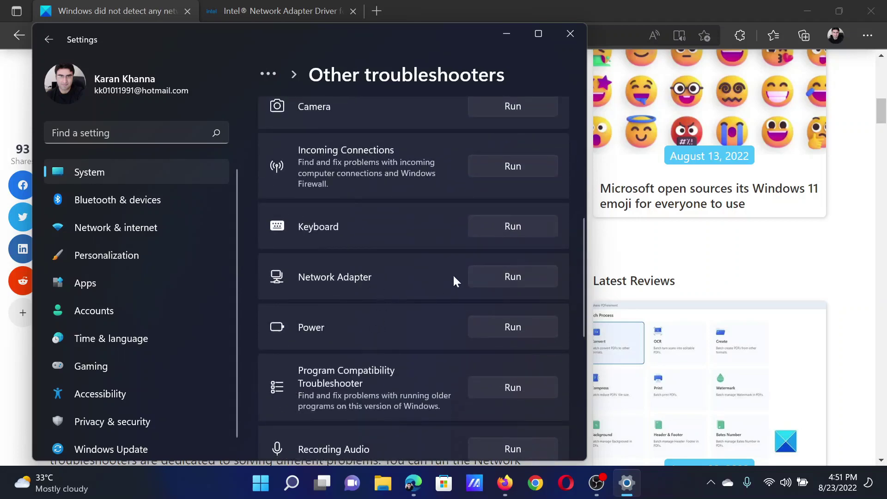
pyautogui.click(570, 34)
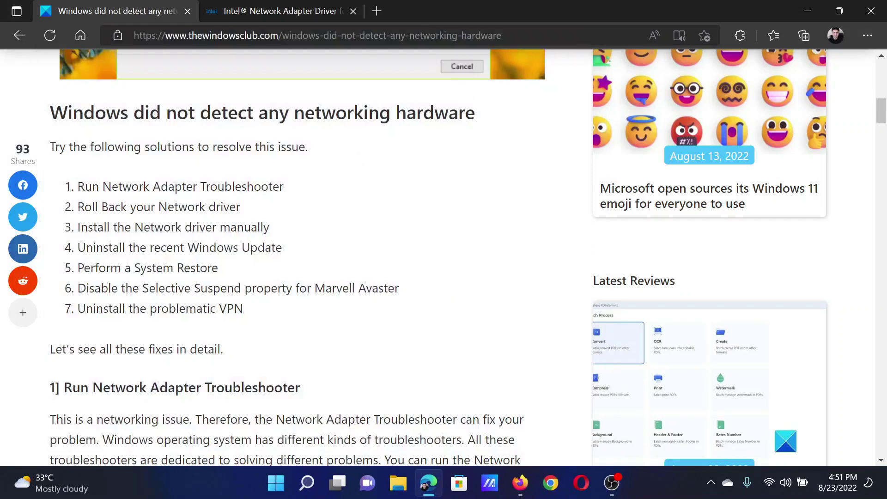
# - Highlight the Roll Back Network driver fix, browse the Intel driver page, then return to the article
pyautogui.moveTo(78, 206); pyautogui.dragTo(188, 207)
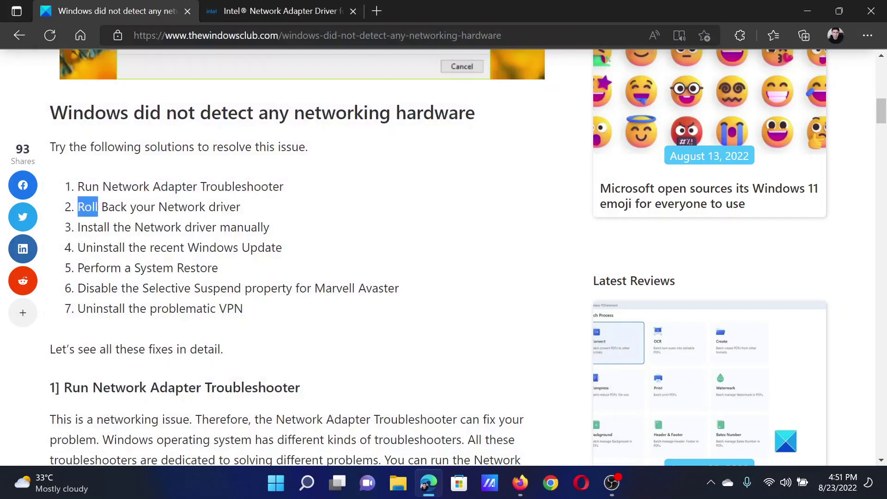
pyautogui.click(245, 8)
pyautogui.moveTo(190, 36); pyautogui.dragTo(229, 35)
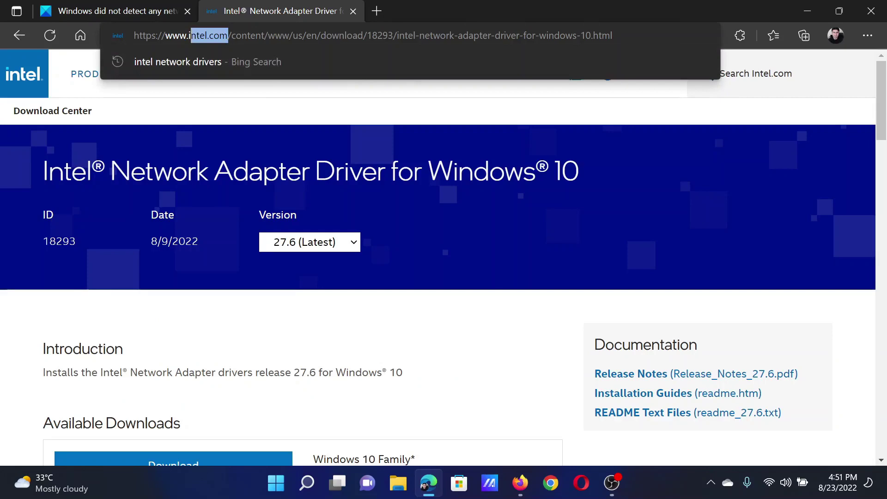
pyautogui.click(449, 196)
pyautogui.click(752, 74)
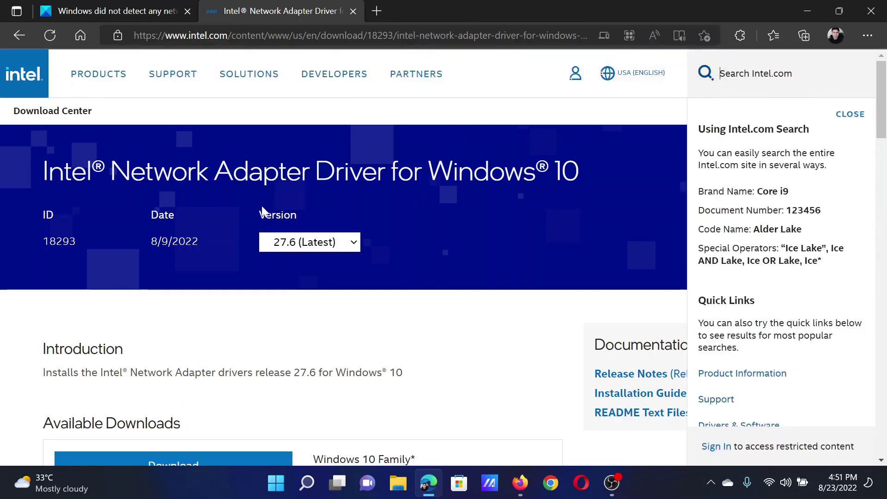
pyautogui.scroll(-2, 262, 211)
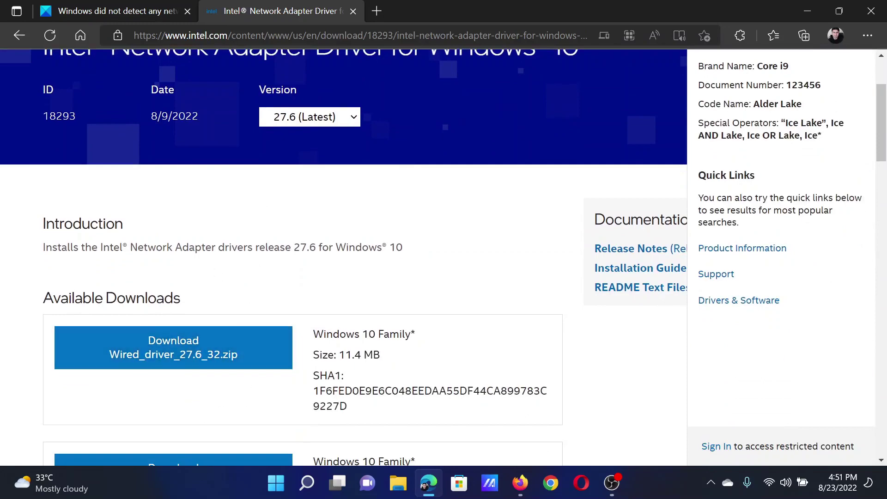
pyautogui.click(132, 6)
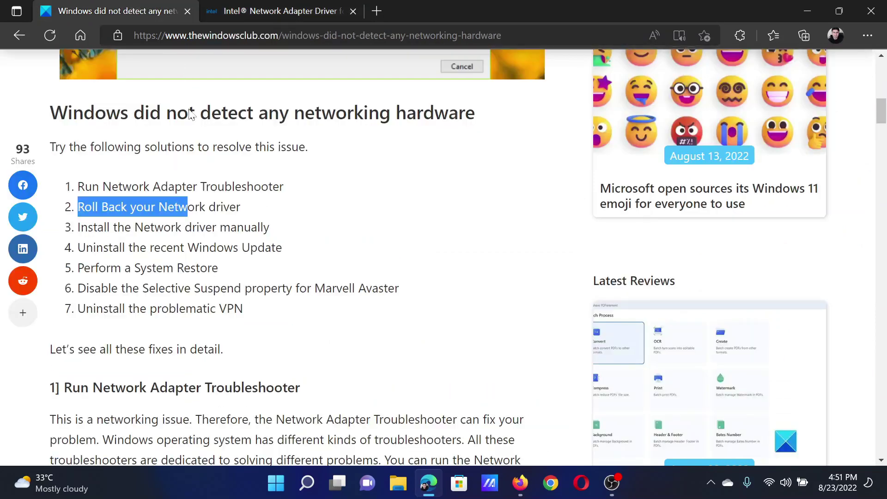
# - Highlight the Uninstall the recent Windows Update fix and open the quick system links menu
pyautogui.moveTo(86, 247); pyautogui.dragTo(258, 253)
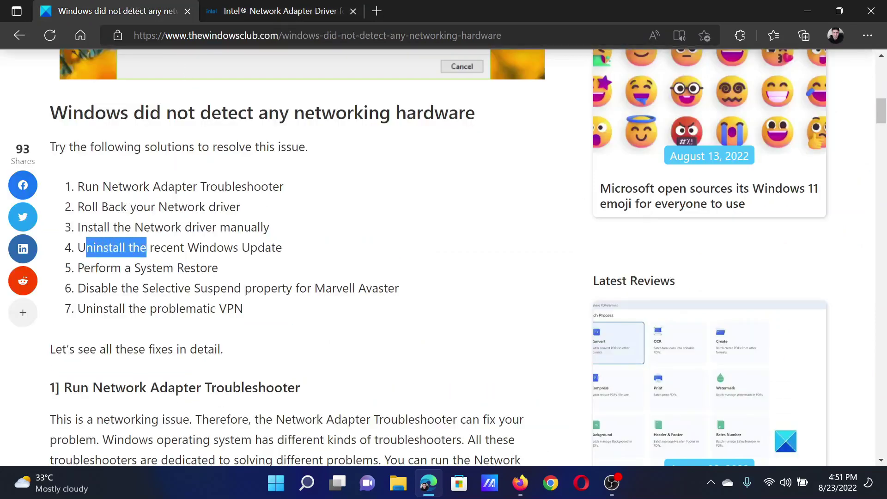
pyautogui.click(408, 236)
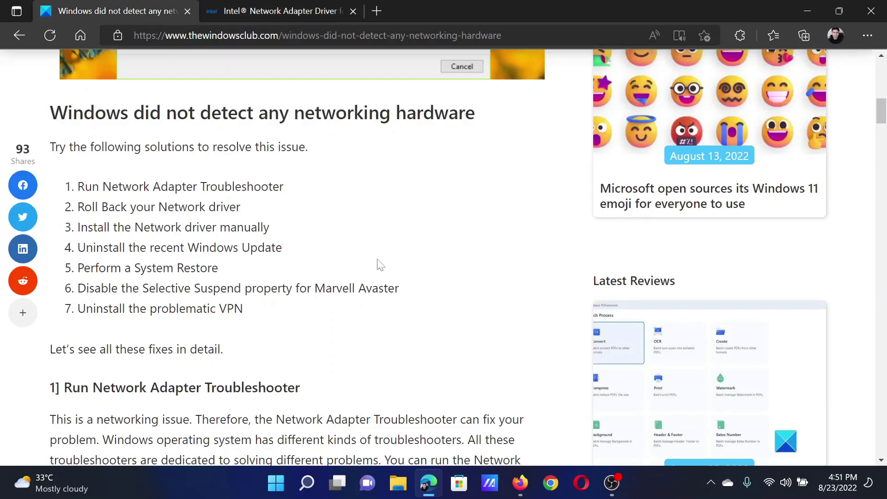
pyautogui.rightClick(275, 483)
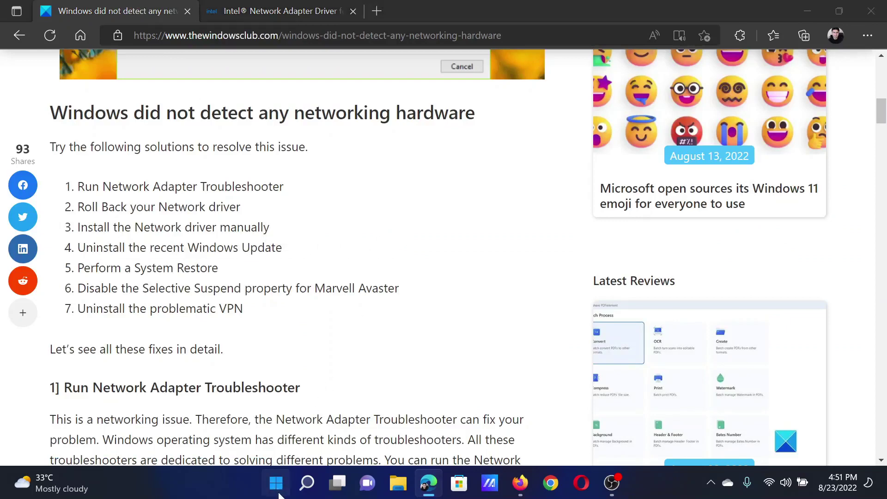
pyautogui.click(263, 340)
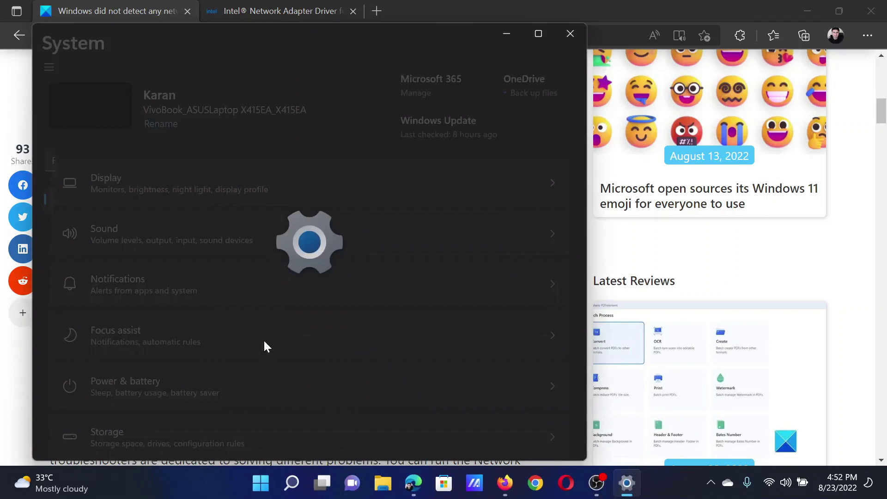
pyautogui.scroll(-1, 143, 292)
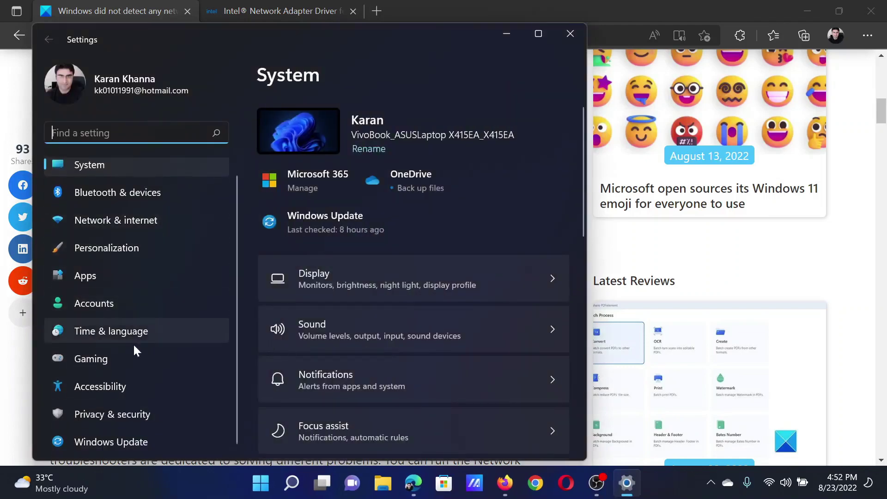
pyautogui.click(132, 439)
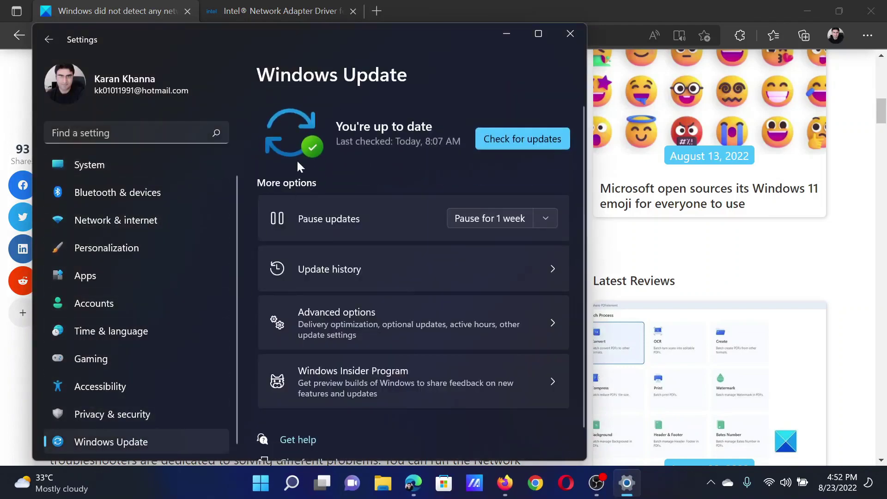
pyautogui.click(404, 270)
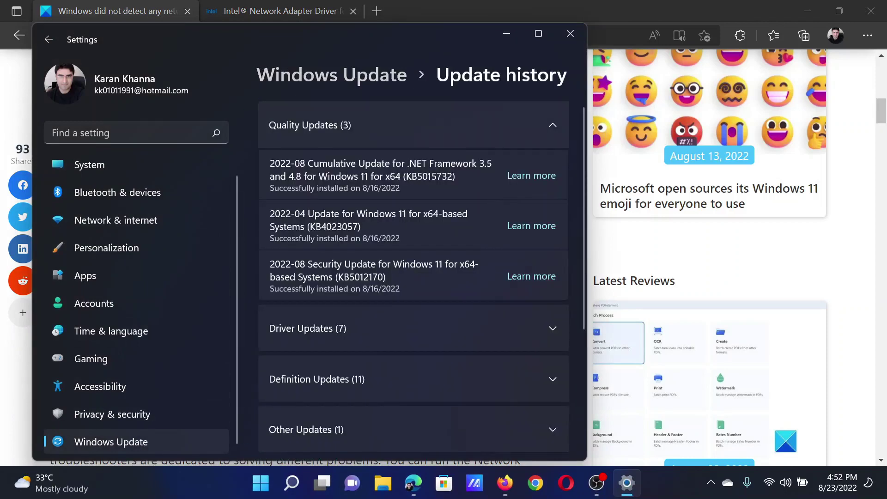
pyautogui.scroll(-3, 398, 340)
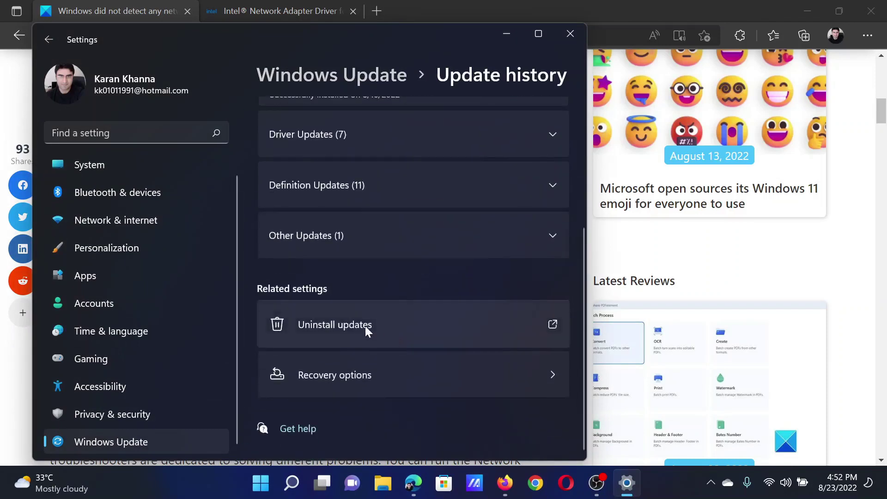
pyautogui.click(338, 322)
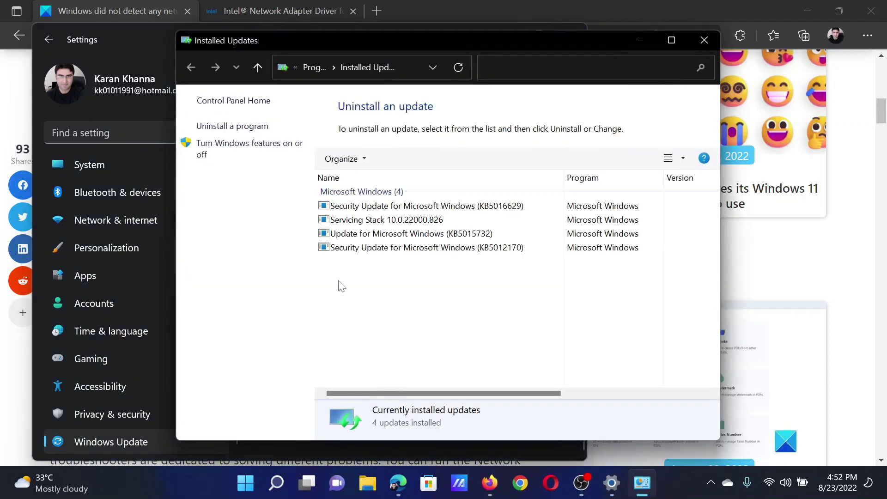
pyautogui.rightClick(365, 208)
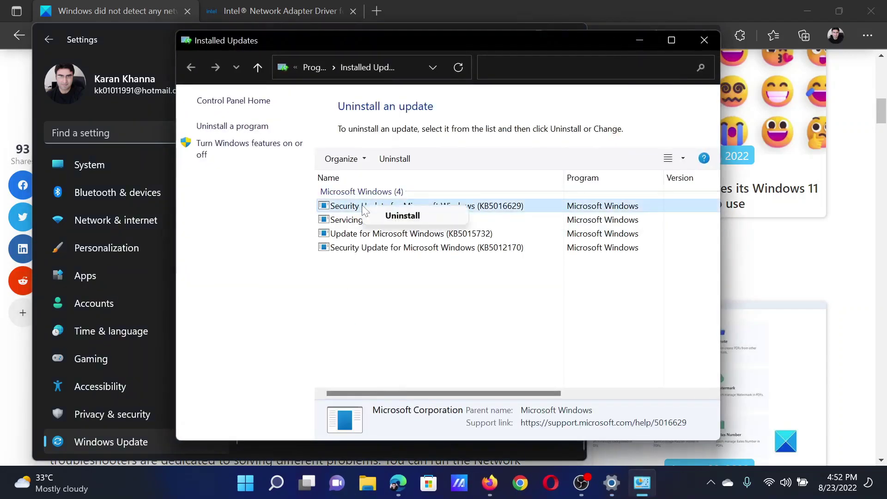
pyautogui.click(704, 40)
pyautogui.click(570, 33)
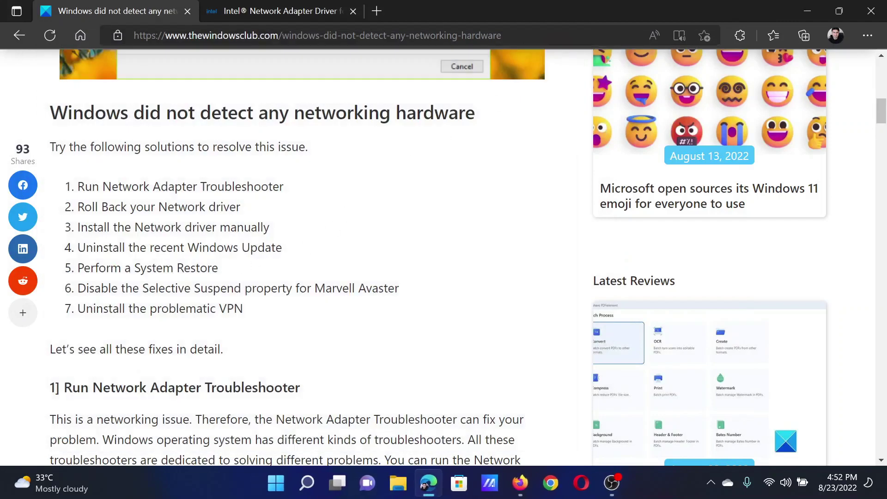
# - Highlight the Perform a System Restore fix, then bring up the Run box with Win+R
pyautogui.moveTo(83, 267); pyautogui.dragTo(191, 268)
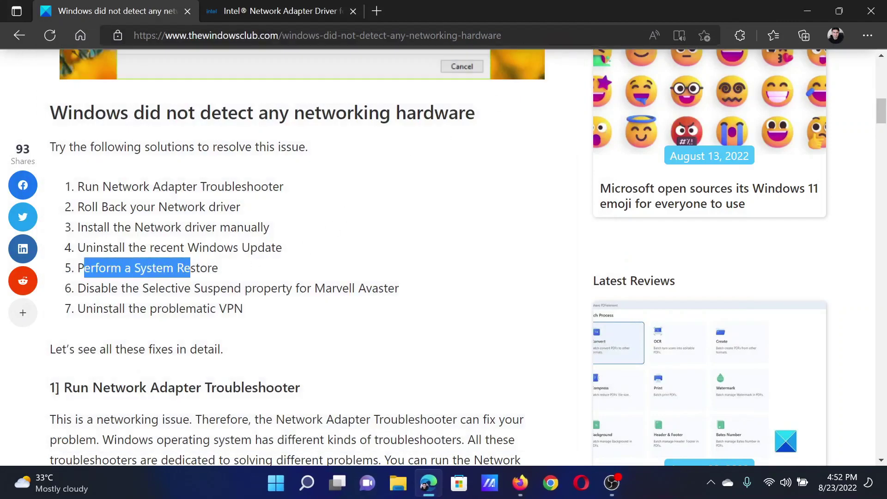
pyautogui.click(370, 263)
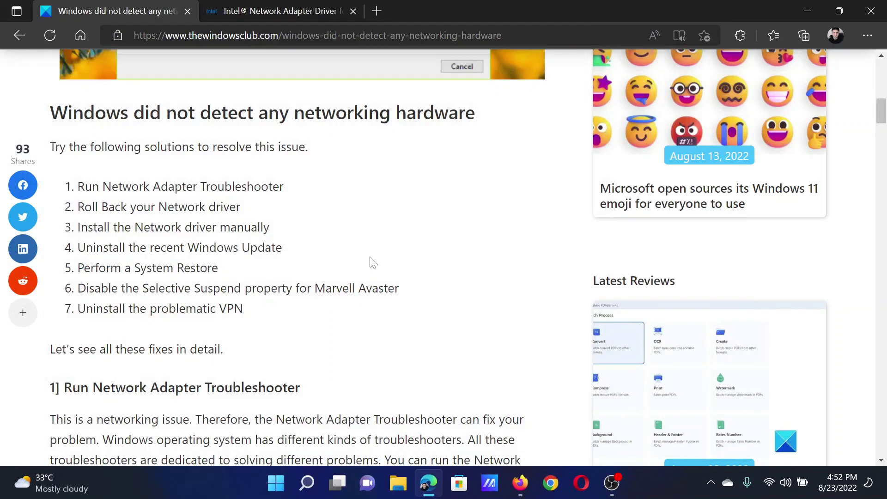
pyautogui.press('super+r')
pyautogui.write('c')
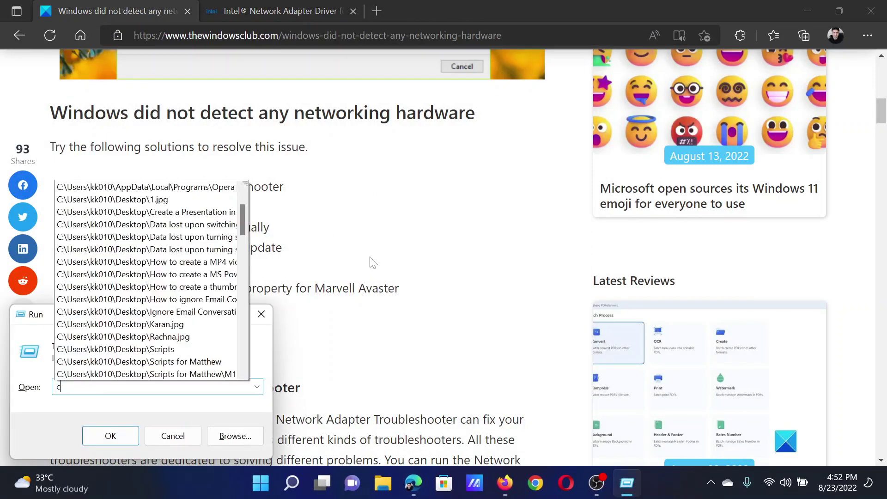
pyautogui.write('ontrol panel')
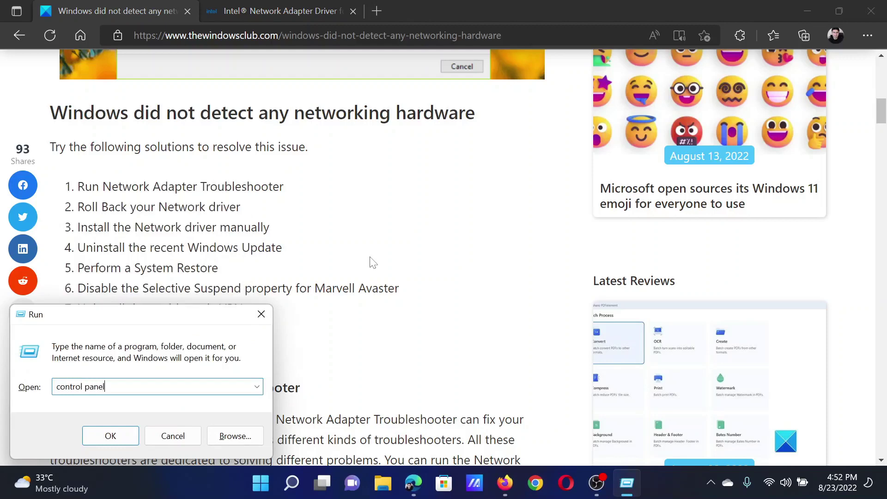
# - Launch Control Panel in Large icons view, run System Restore from Recovery, then return to Edge
pyautogui.press('Return')
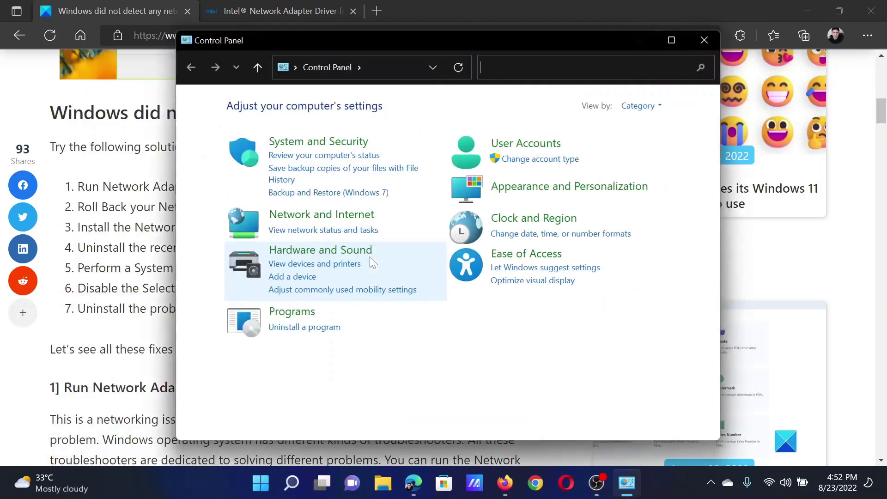
pyautogui.click(642, 110)
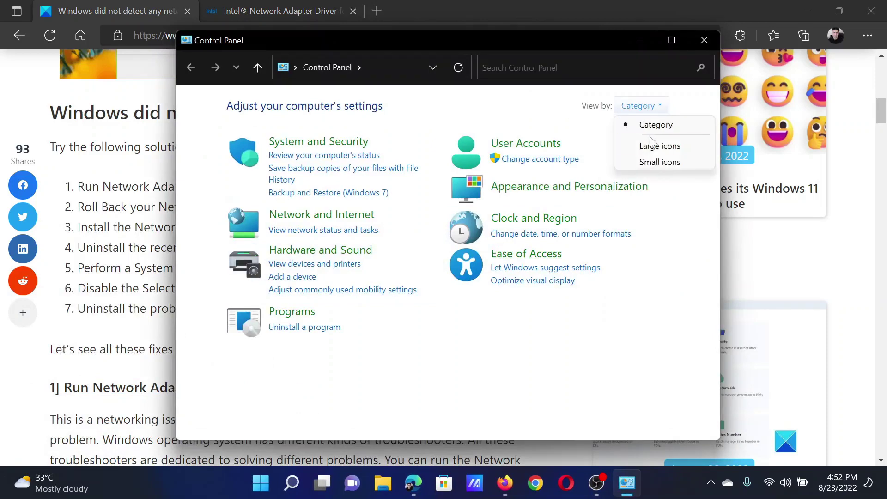
pyautogui.click(651, 151)
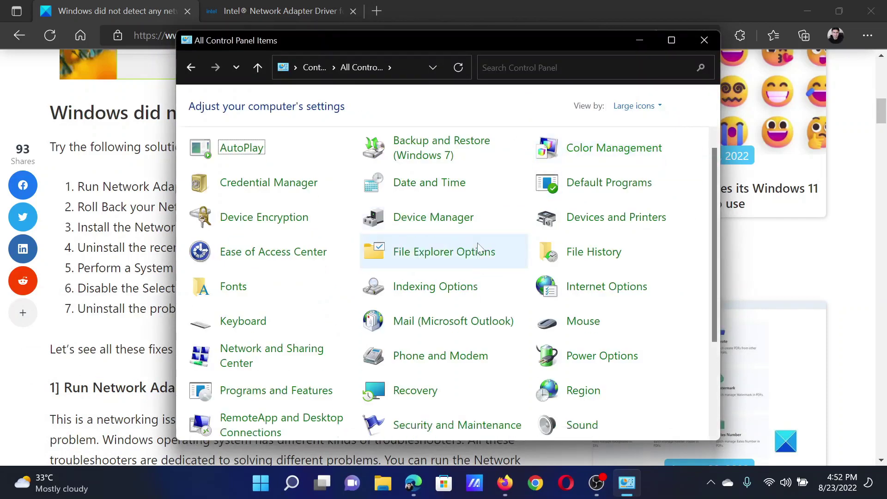
pyautogui.scroll(-1, 464, 297)
pyautogui.click(418, 383)
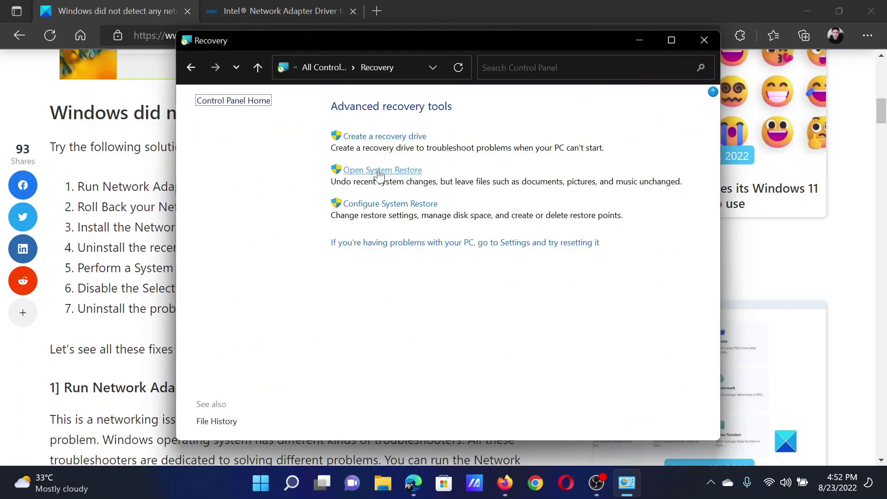
pyautogui.click(380, 173)
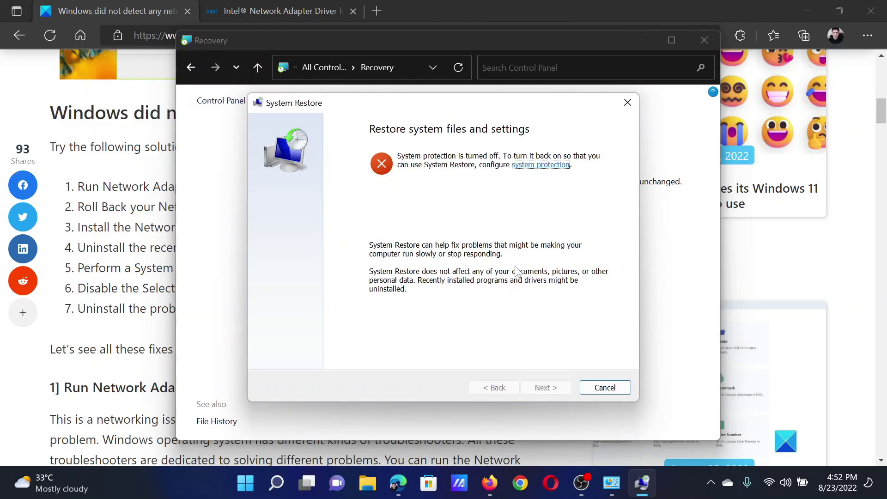
pyautogui.click(135, 223)
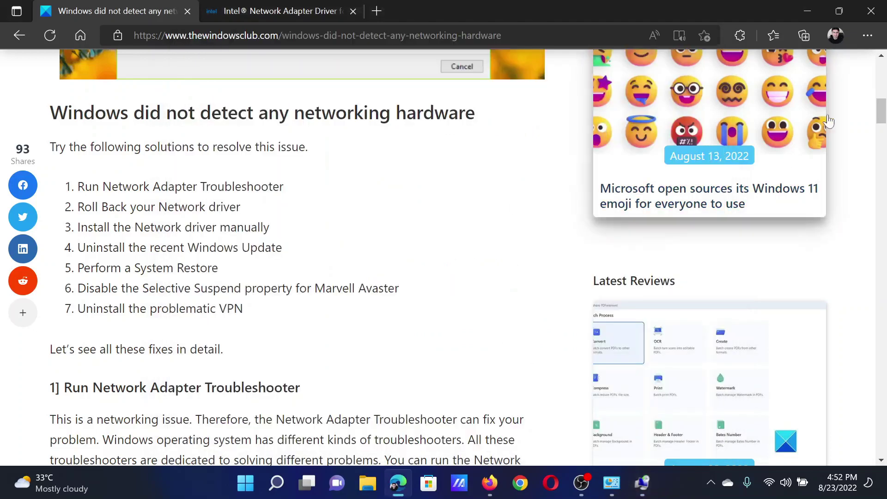
pyautogui.scroll(1, 884, 93)
pyautogui.scroll(5, 884, 93)
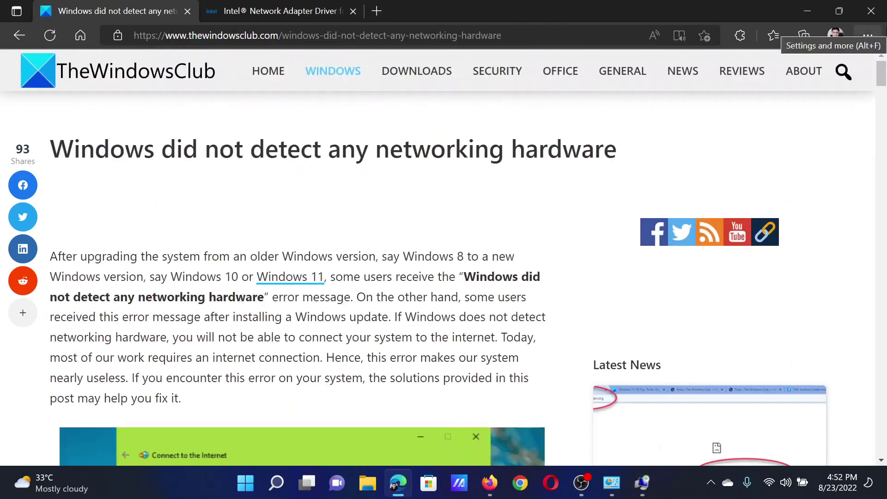